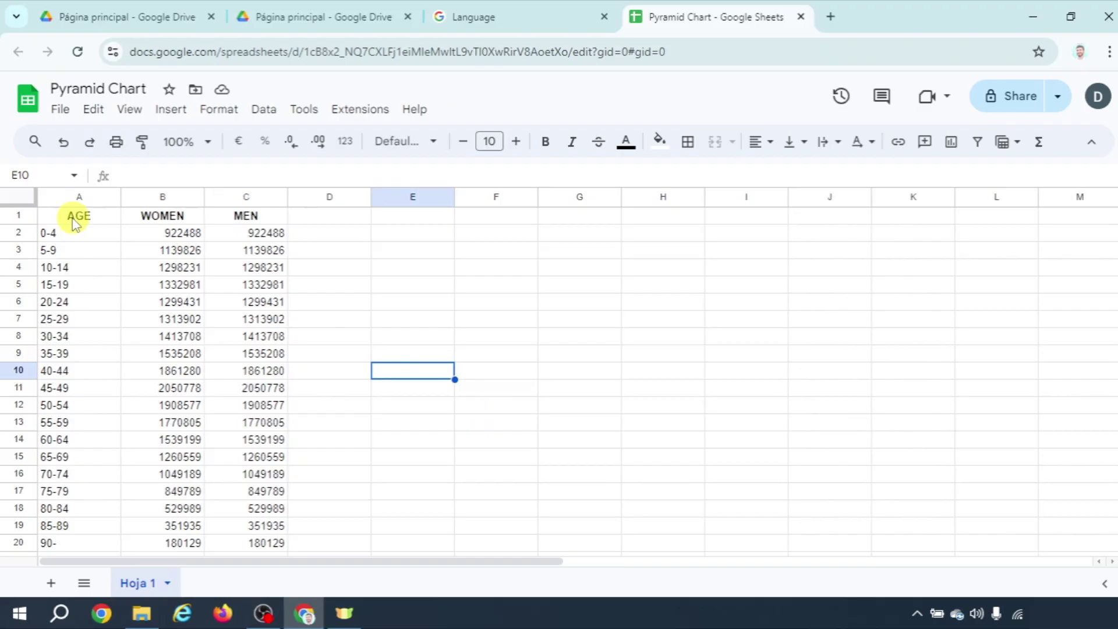
Step: Insert a stacked bar chart of the A1:C20 age table, then delete it
left_click_drag(57, 215, 271, 543)
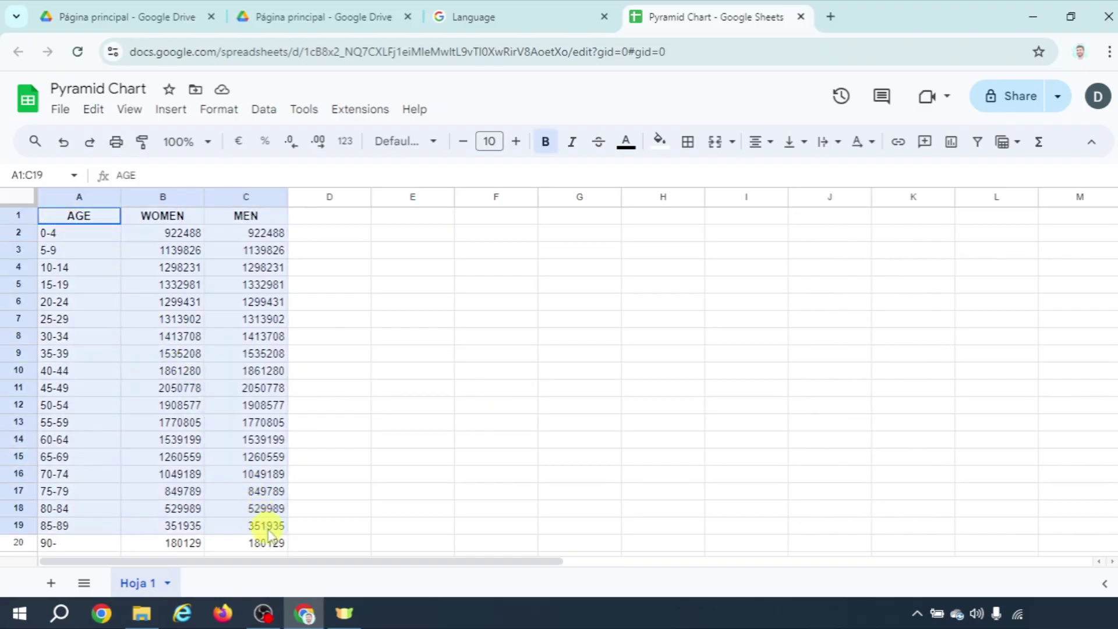
left_click(171, 110)
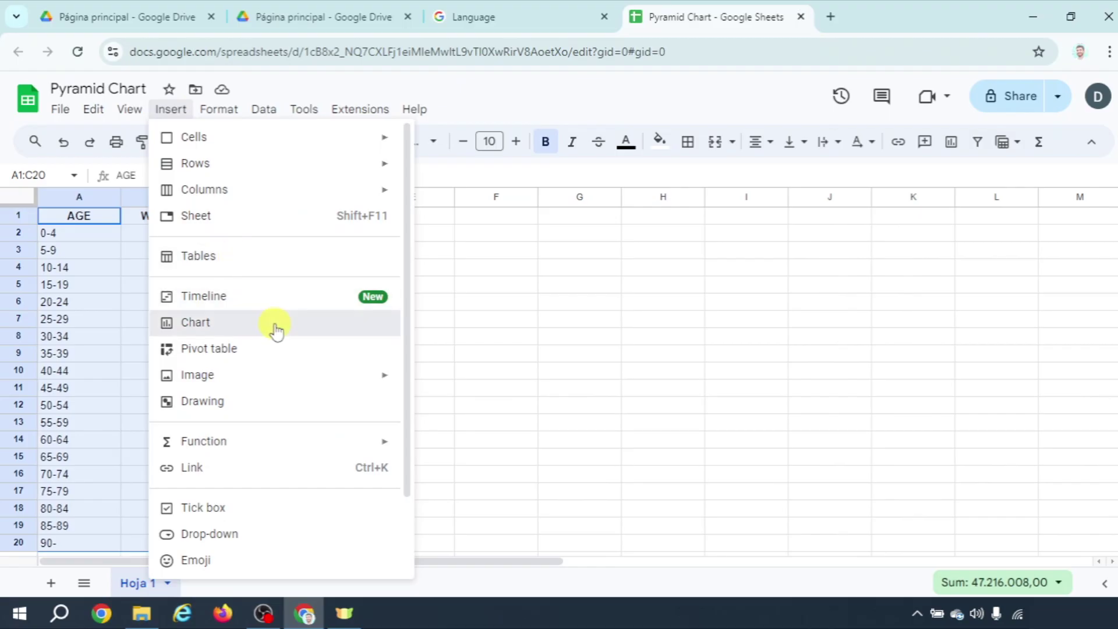
left_click(278, 330)
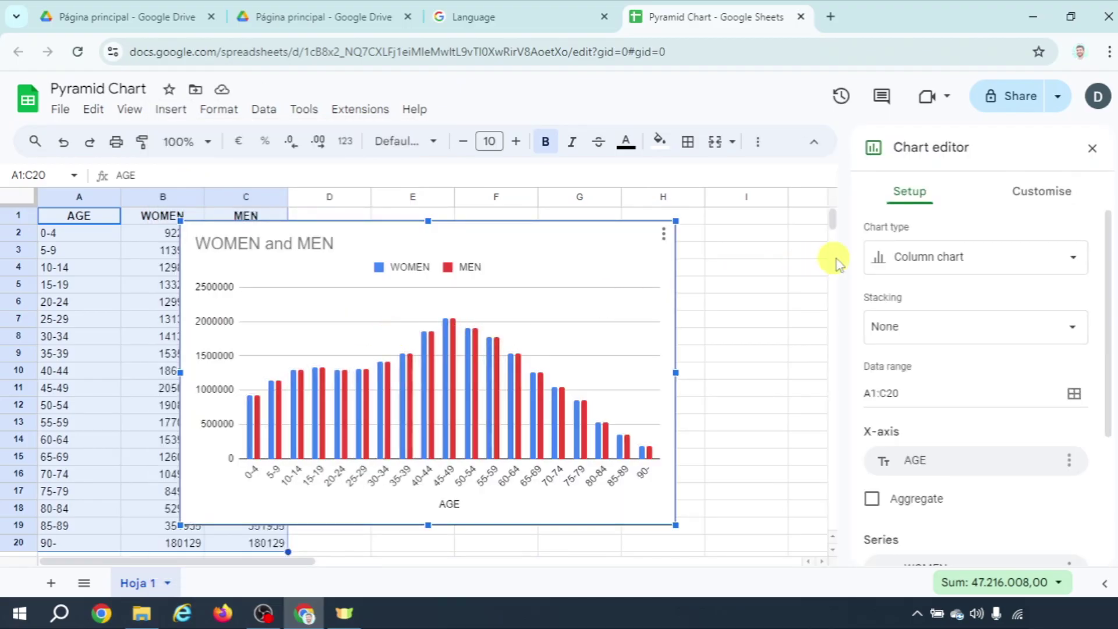
left_click(960, 259)
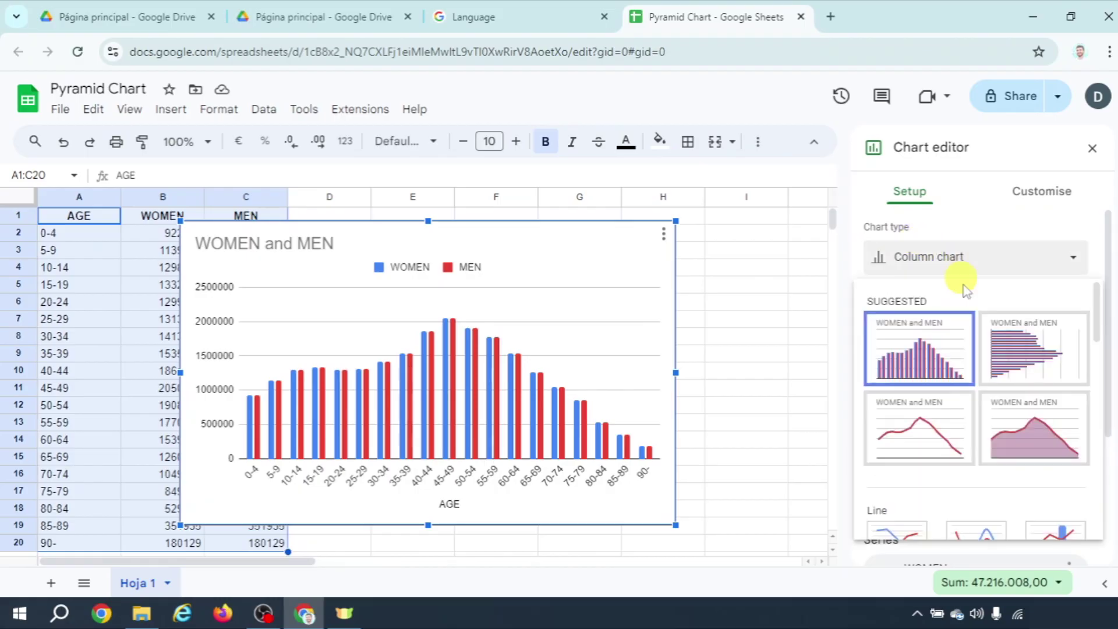
scroll(978, 366, "down", 3)
scroll(991, 375, "down", 2)
scroll(991, 374, "down", 3)
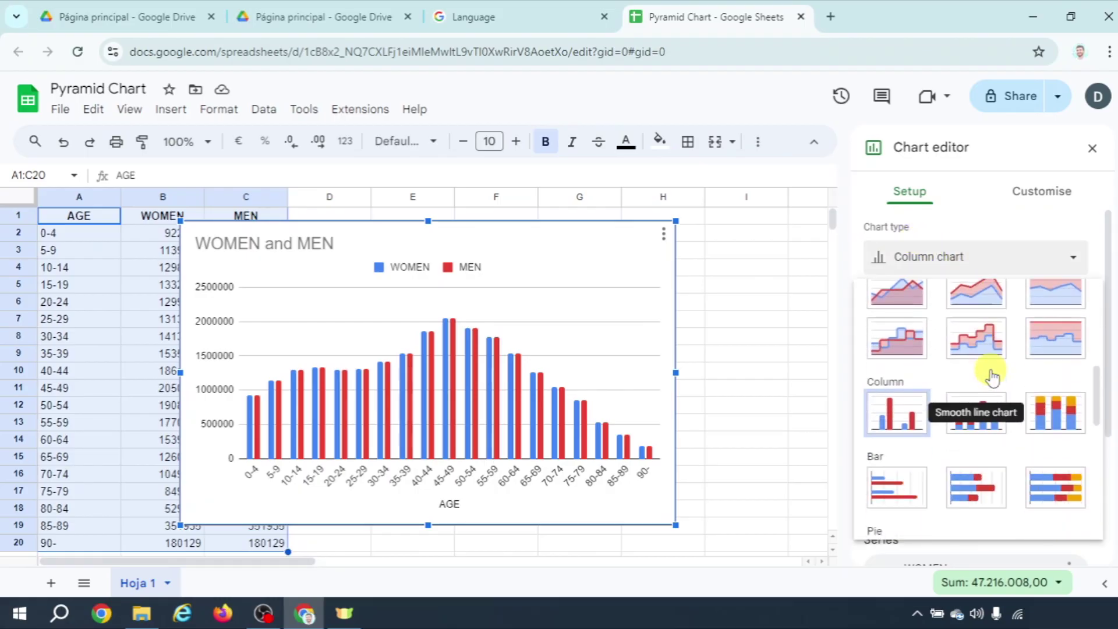
scroll(978, 393, "down", 3)
scroll(974, 402, "down", 2)
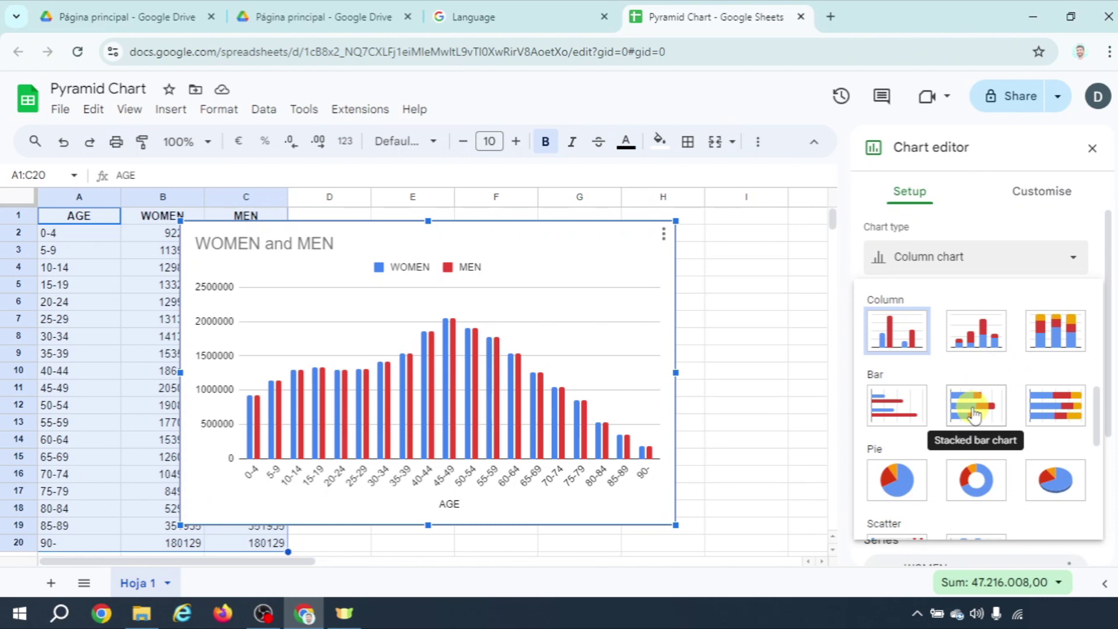
left_click(974, 406)
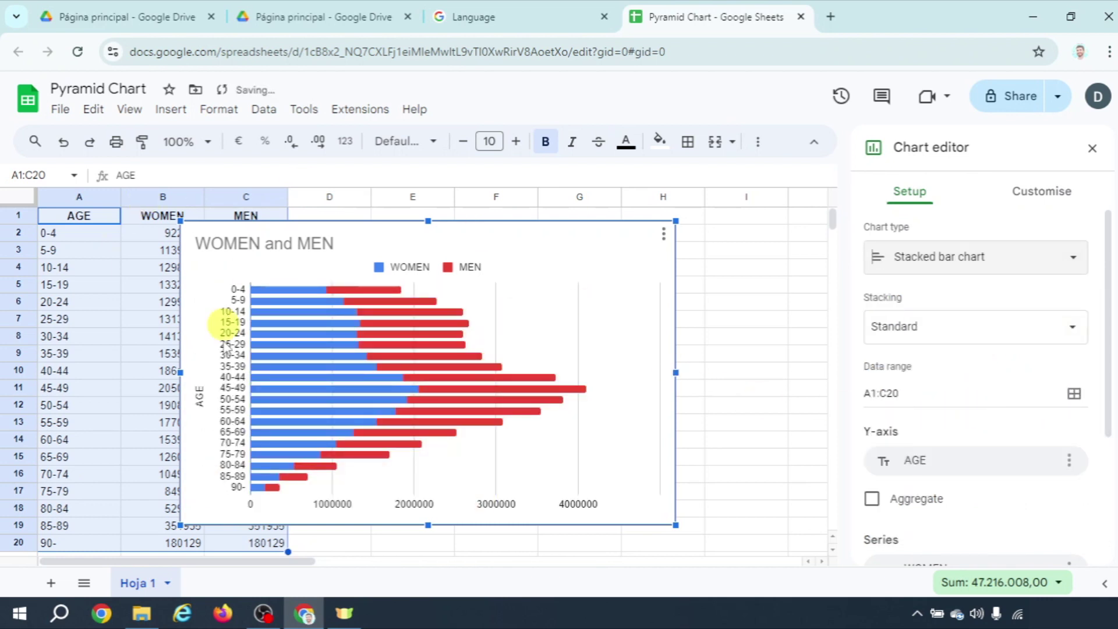
left_click(470, 420)
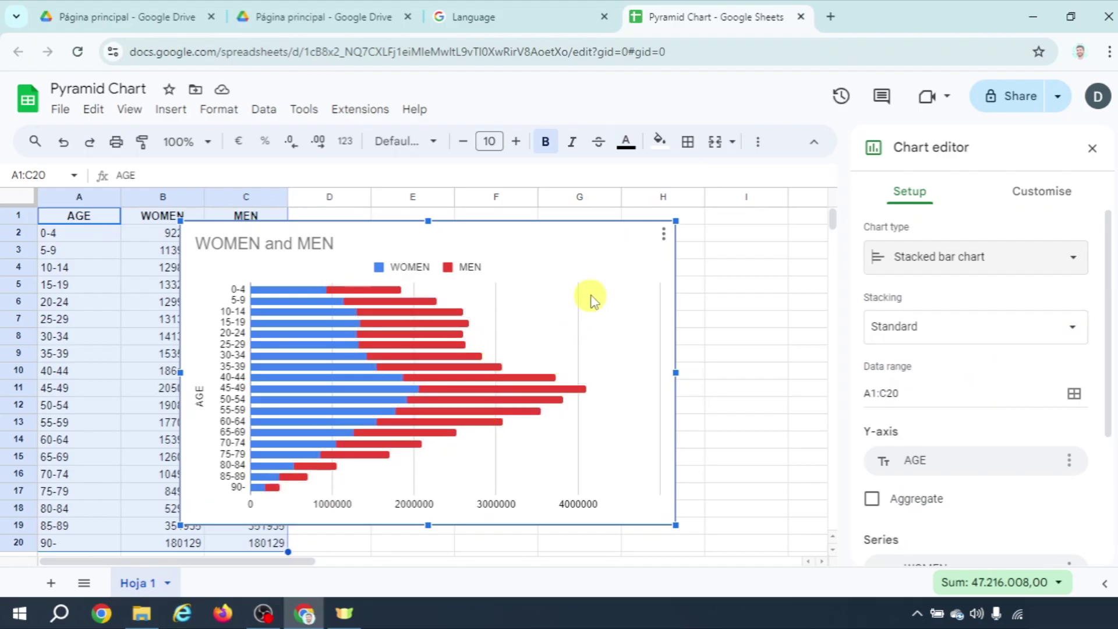
key("Delete")
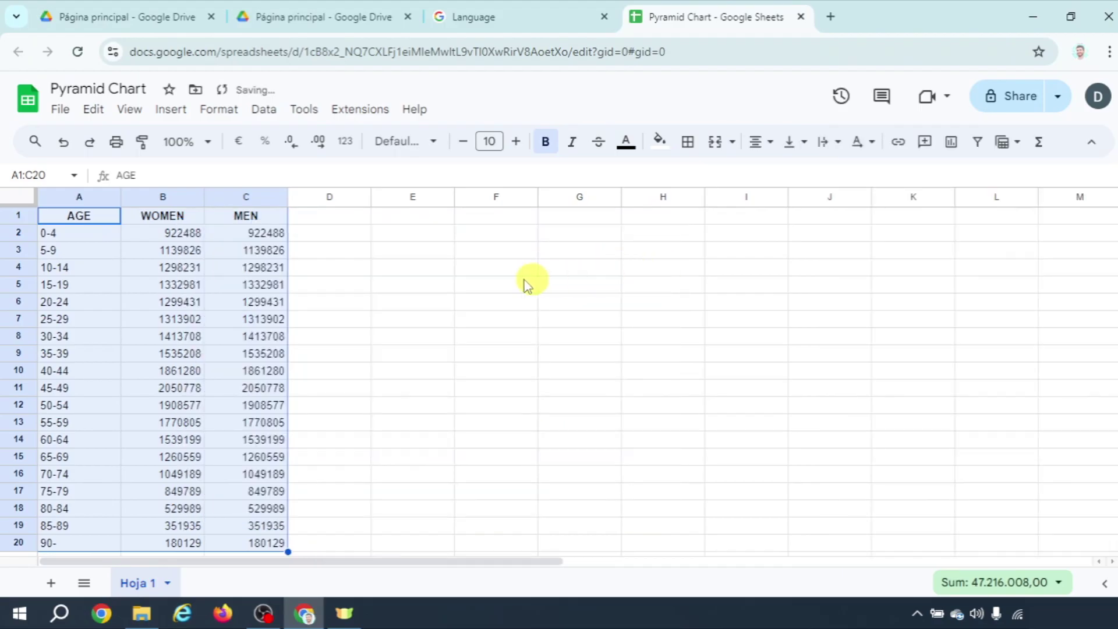
Step: Prefix the WOMEN figures in column B with a minus sign, starting with B2 and B3
left_click(413, 267)
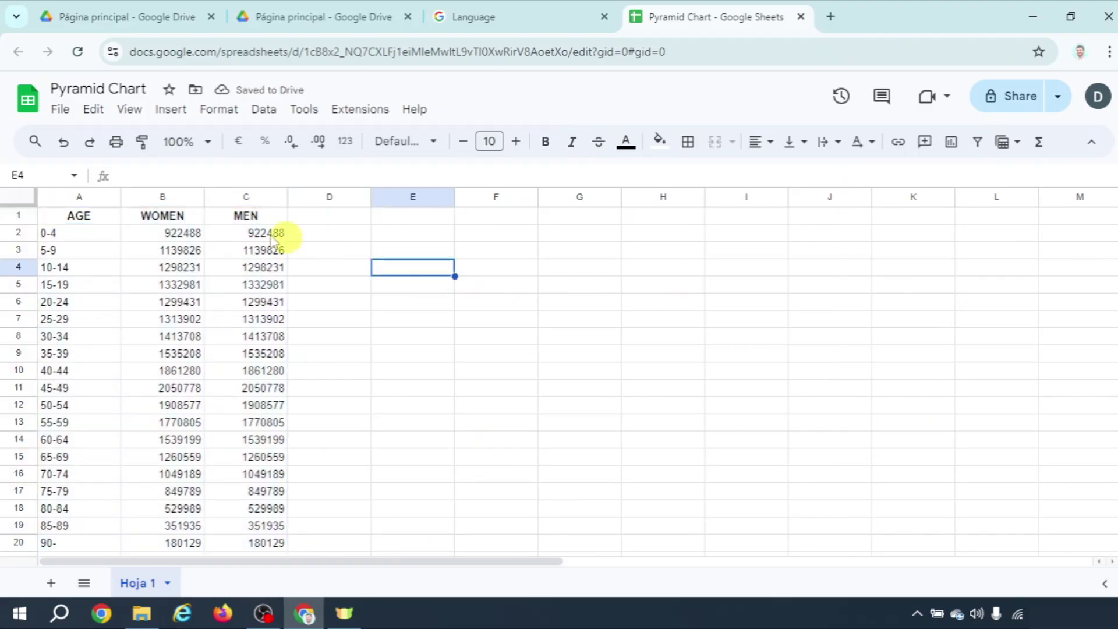
left_click_drag(162, 233, 179, 542)
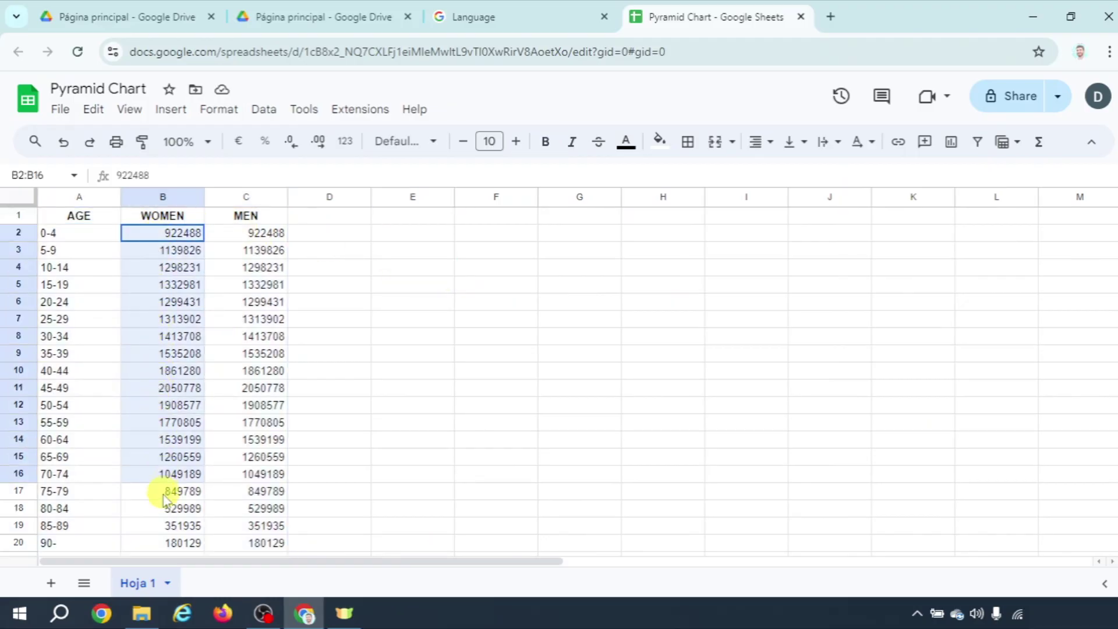
left_click(153, 232)
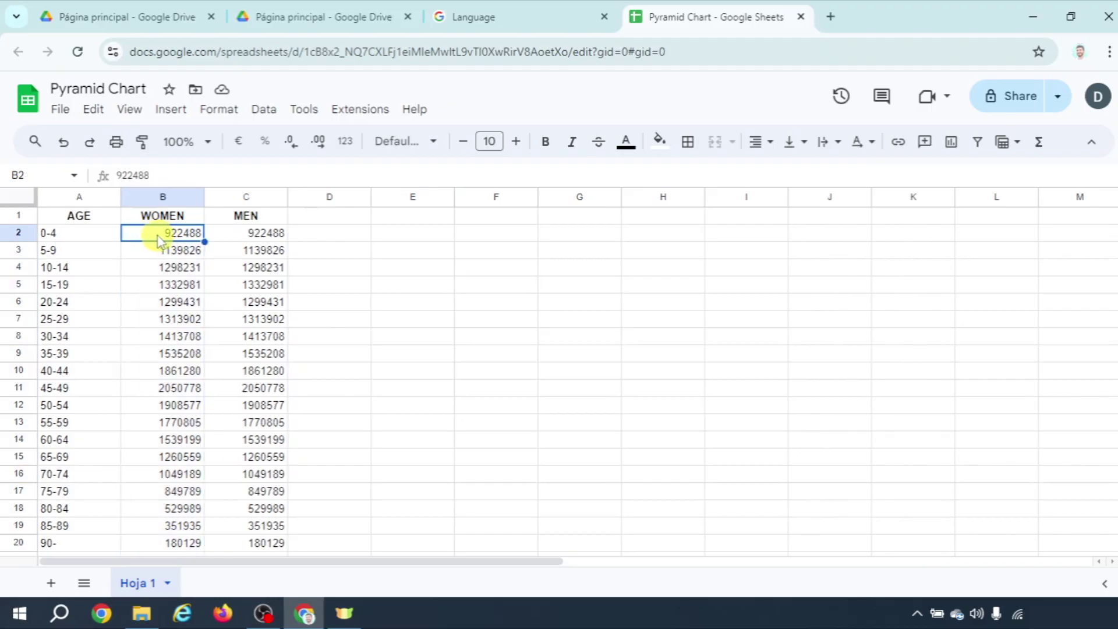
double_click(157, 234)
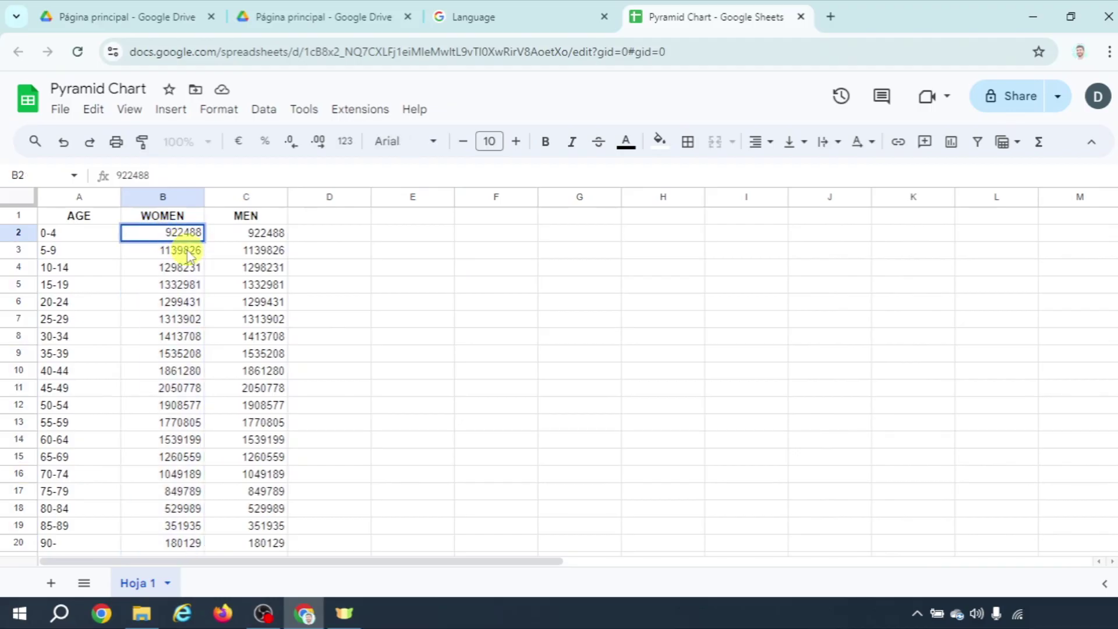
type("-")
left_click(175, 254)
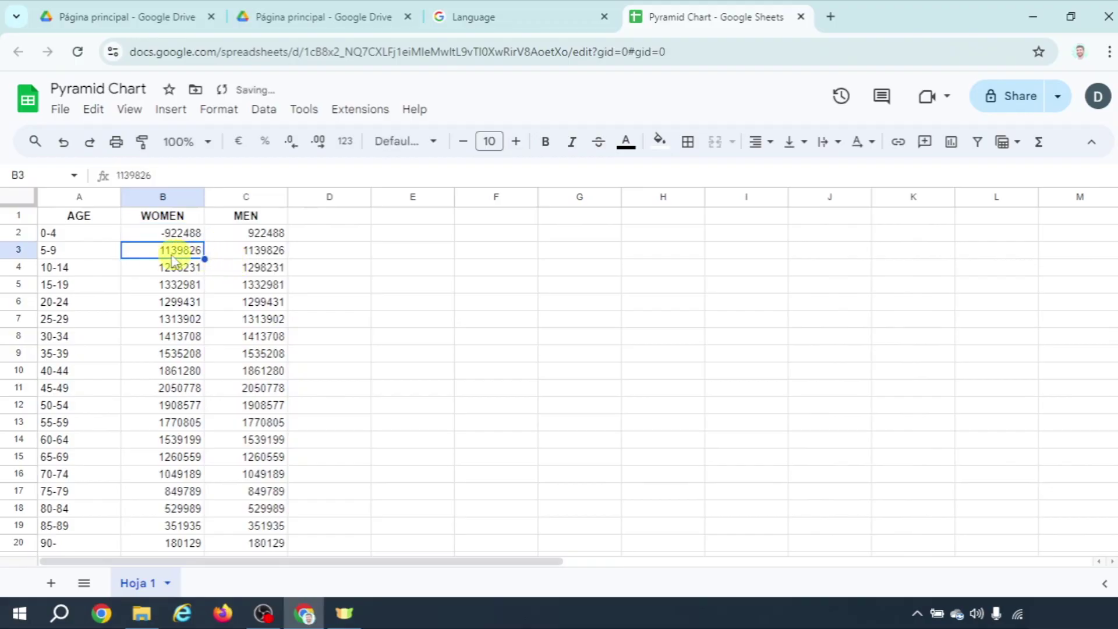
double_click(156, 255)
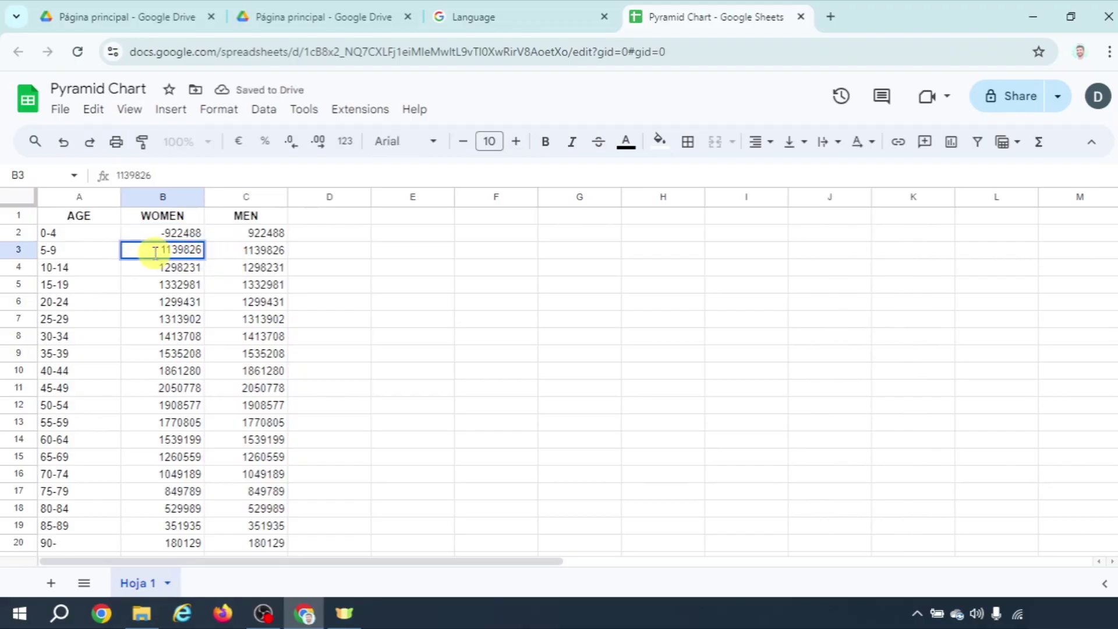
type("-1139826-")
key("Return")
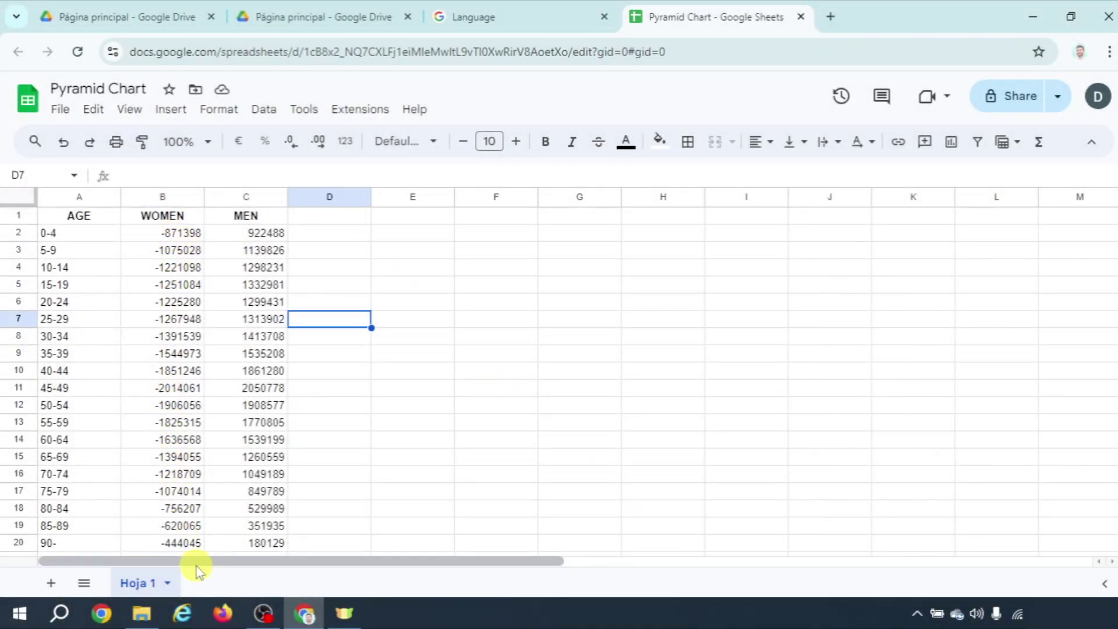
Step: Insert a stacked bar chart from the updated A1:C20 table of women and men
left_click_drag(70, 216, 266, 542)
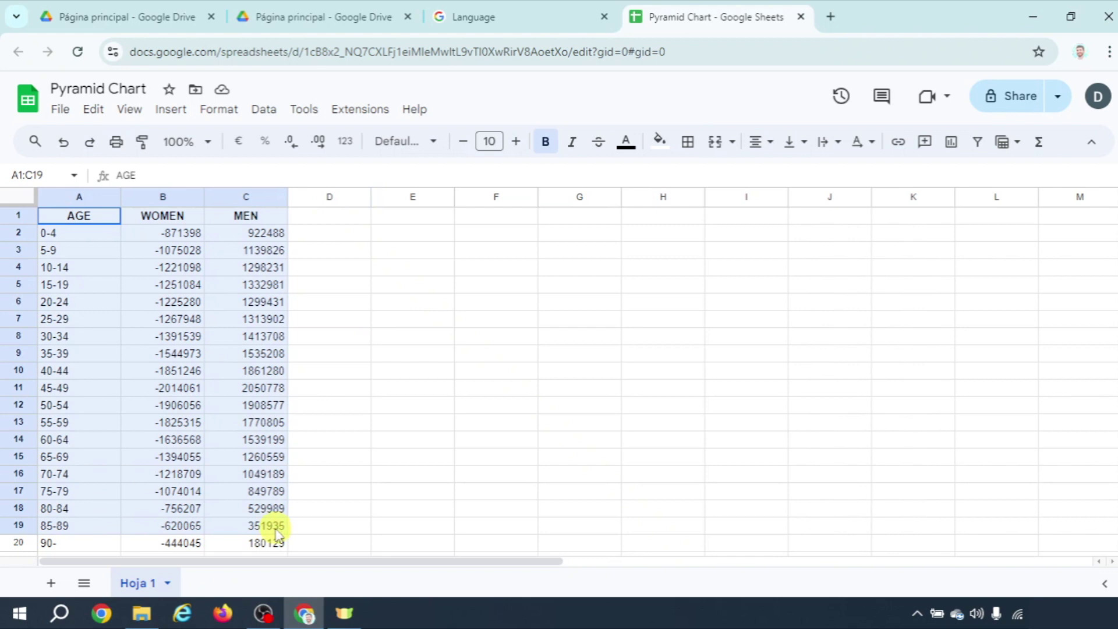
left_click(171, 109)
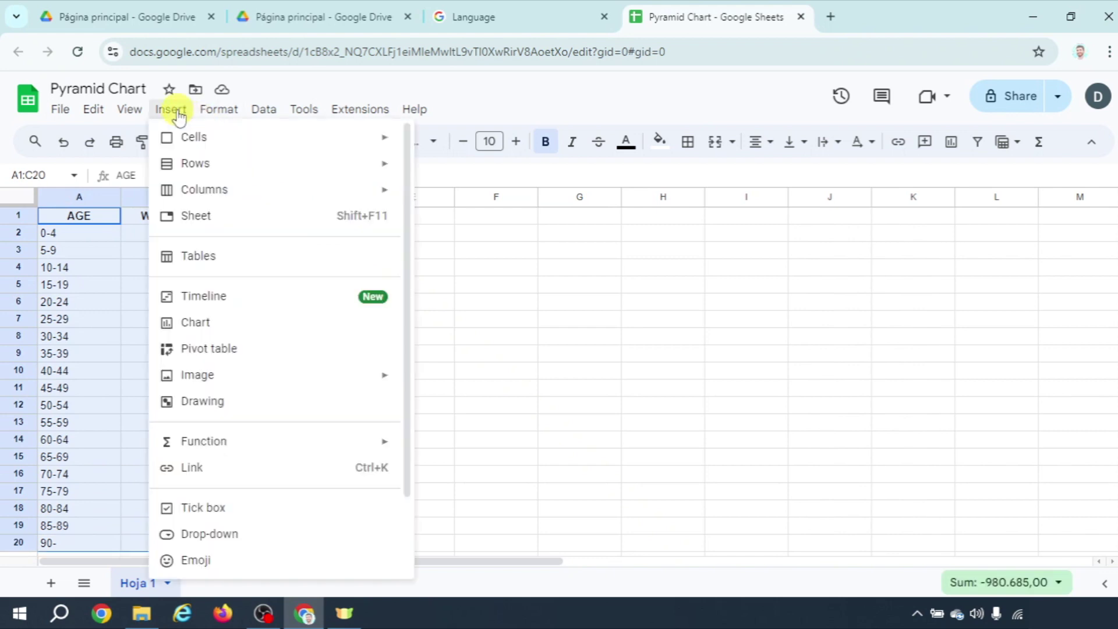
left_click(195, 322)
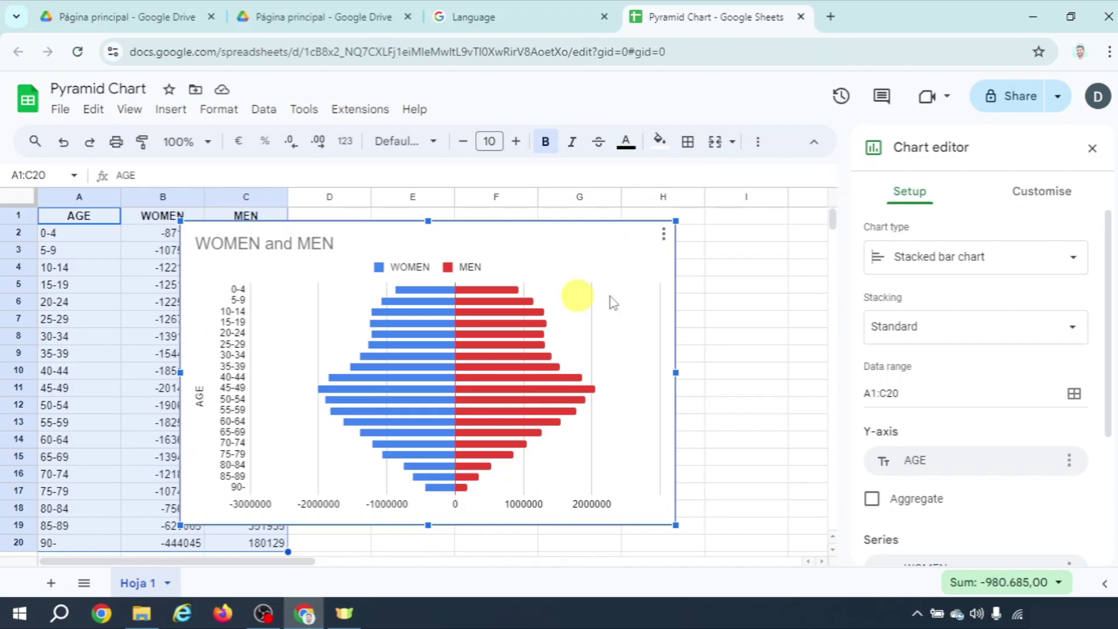
double_click(231, 365)
scroll(973, 347, "down", 3)
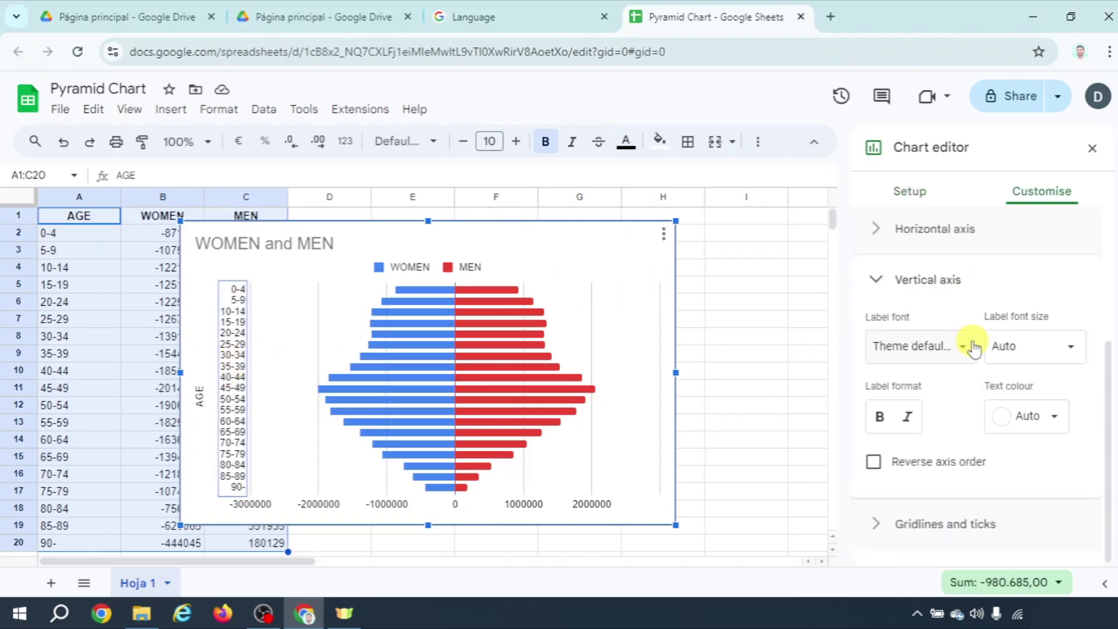
Step: Enable Reverse axis order on the vertical age-group axis
left_click(873, 463)
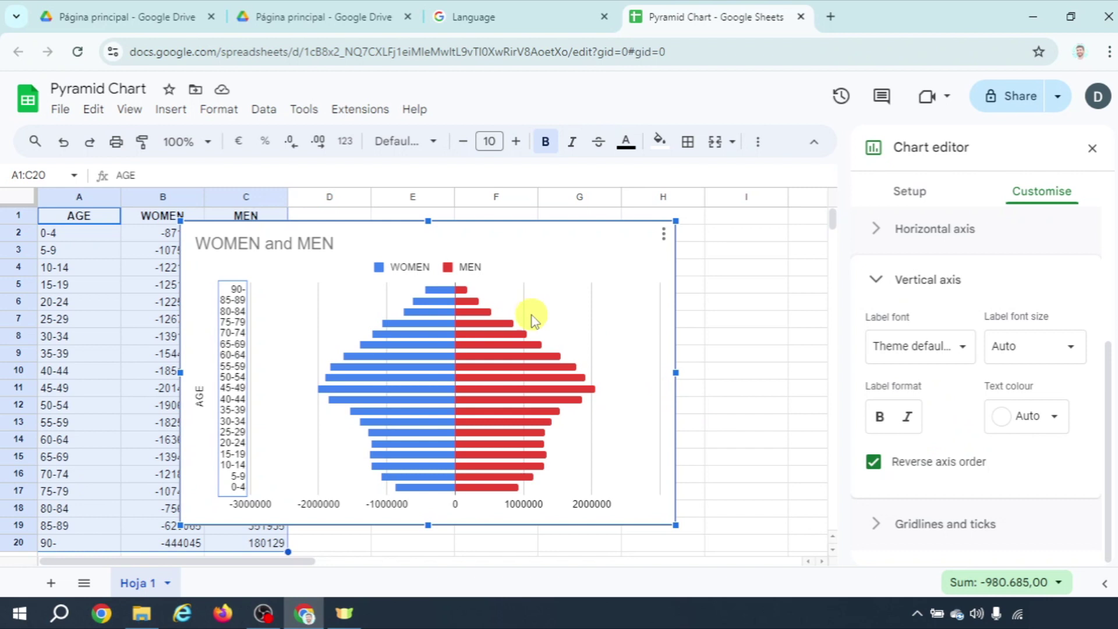
Step: Turn on data labels in the chart's series settings to show population values on every bar
left_click(889, 236)
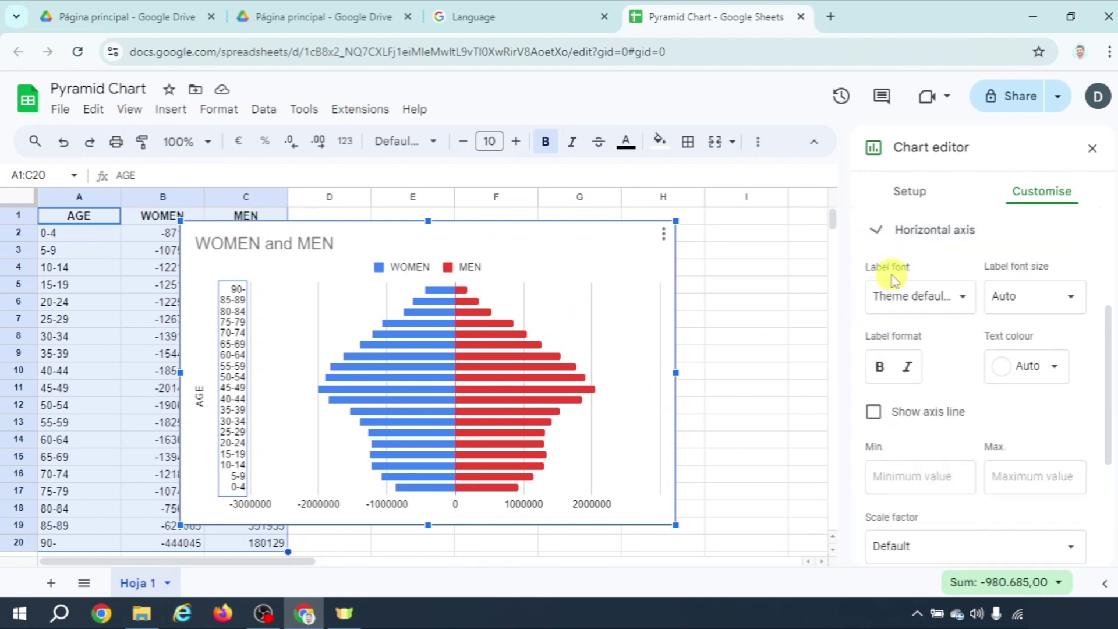
scroll(909, 333, "up", 2)
scroll(909, 332, "up", 2)
left_click(905, 333)
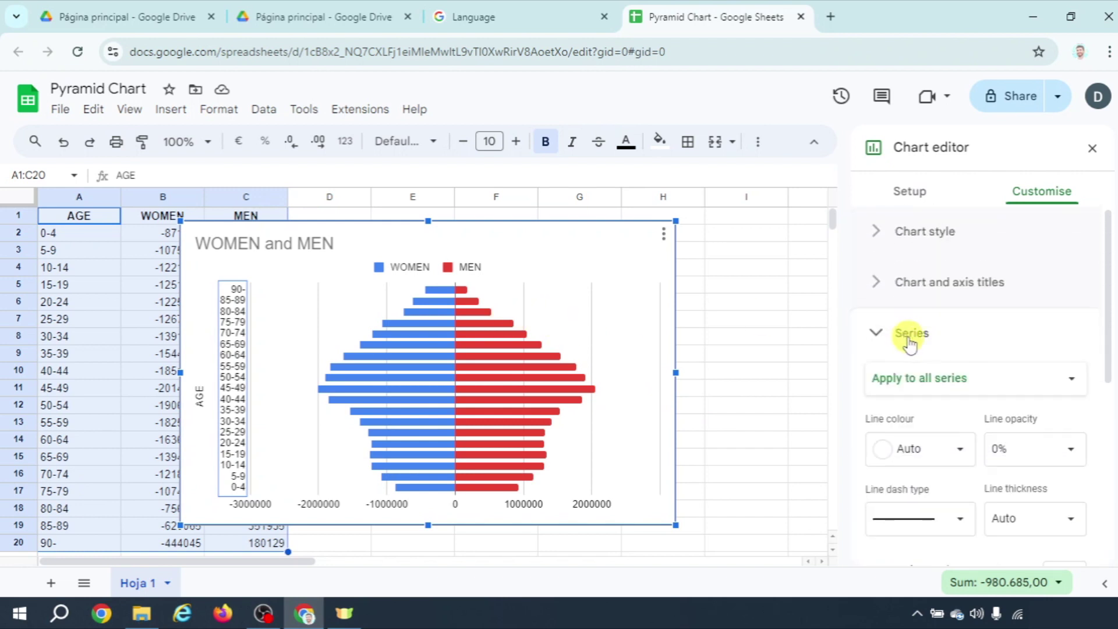
scroll(908, 349, "down", 1)
scroll(908, 349, "down", 3)
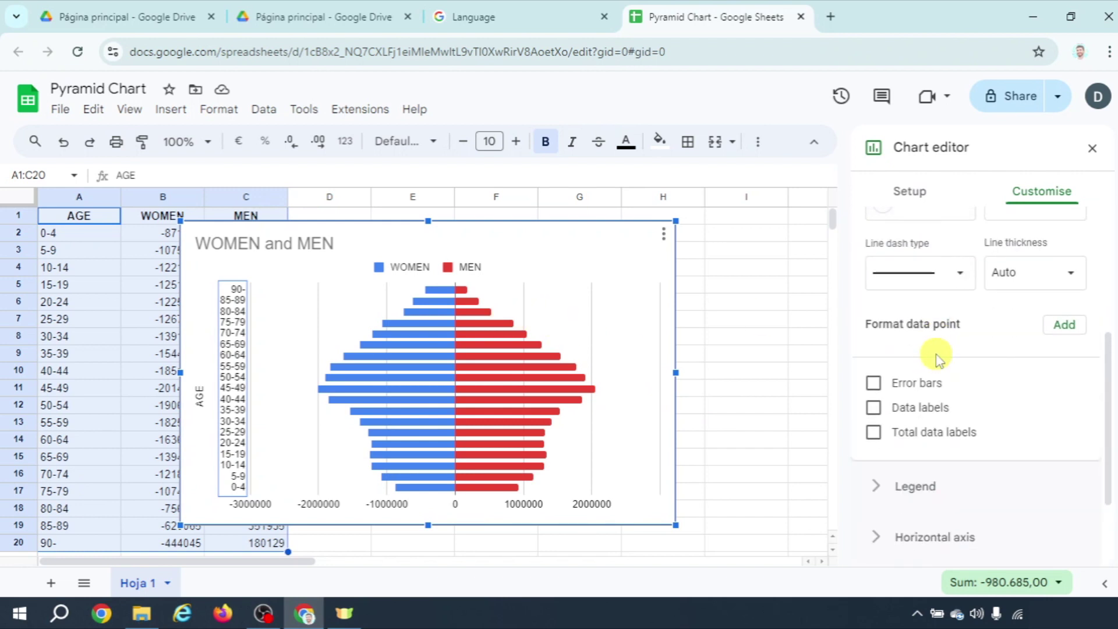
left_click(874, 407)
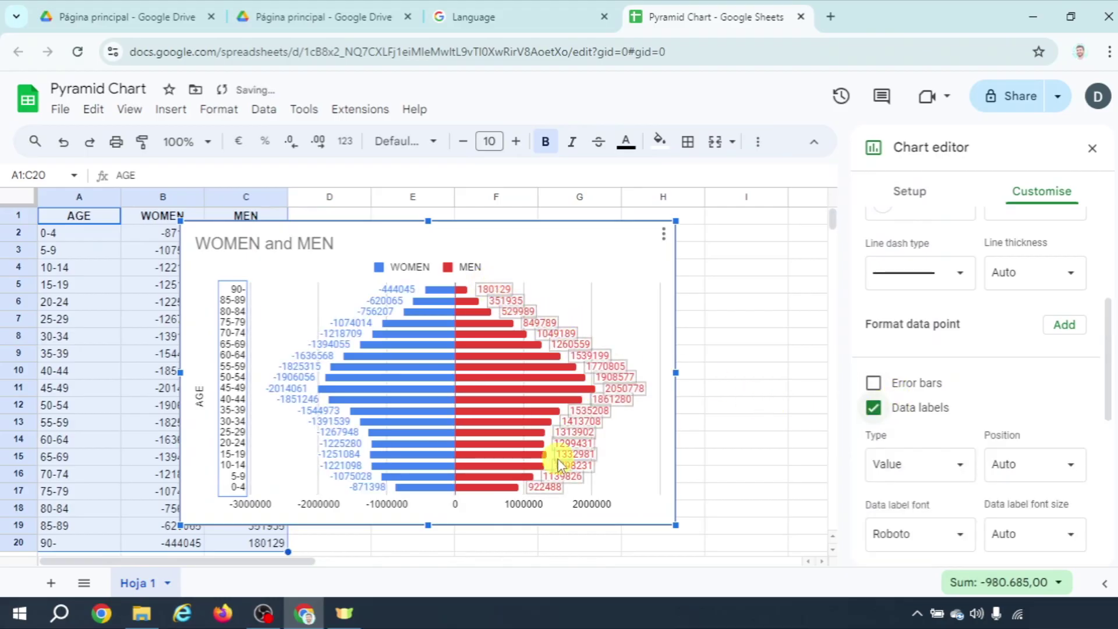